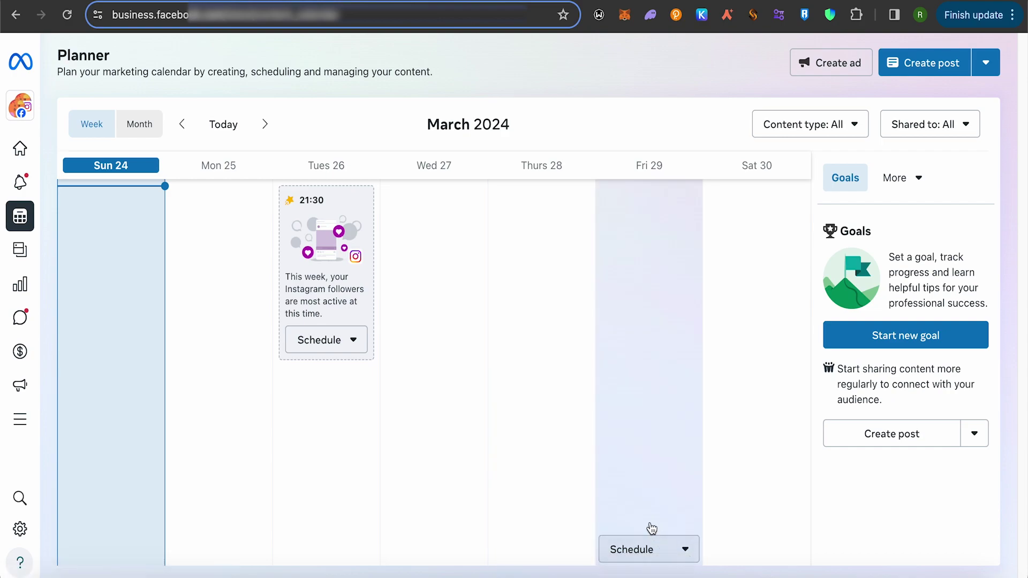
# - Choose Create reel from the Schedule options under Friday 29 in the Planner
pyautogui.click(664, 548)
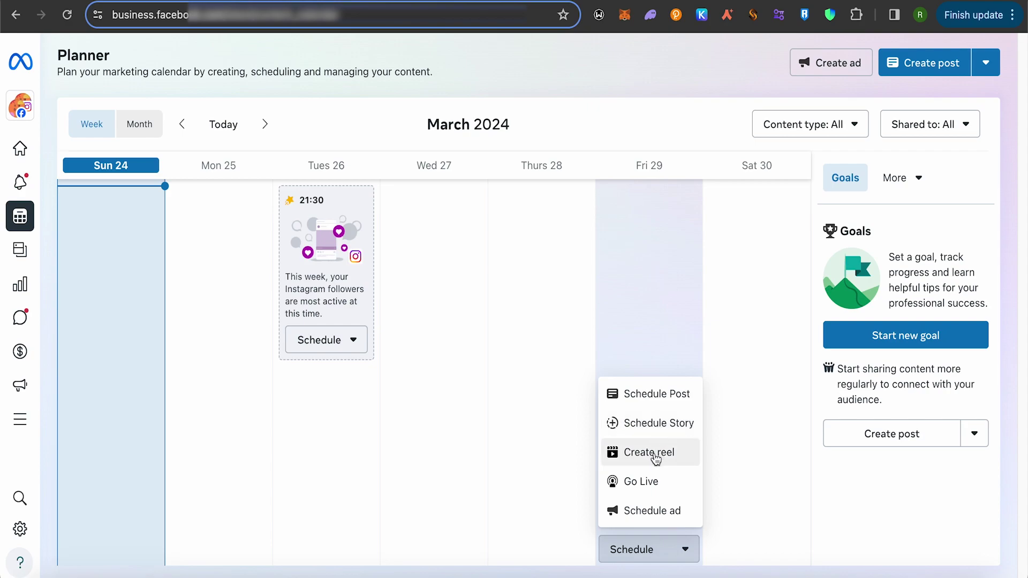
pyautogui.click(654, 455)
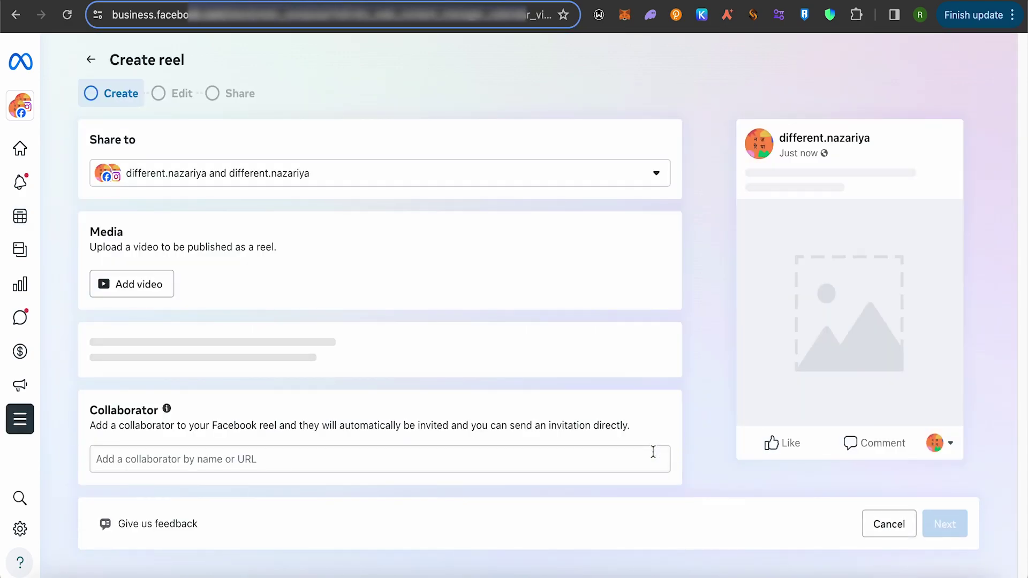
# - Confirm the reel shares to both Facebook and Instagram, then dismiss the collaborator tip
pyautogui.click(643, 173)
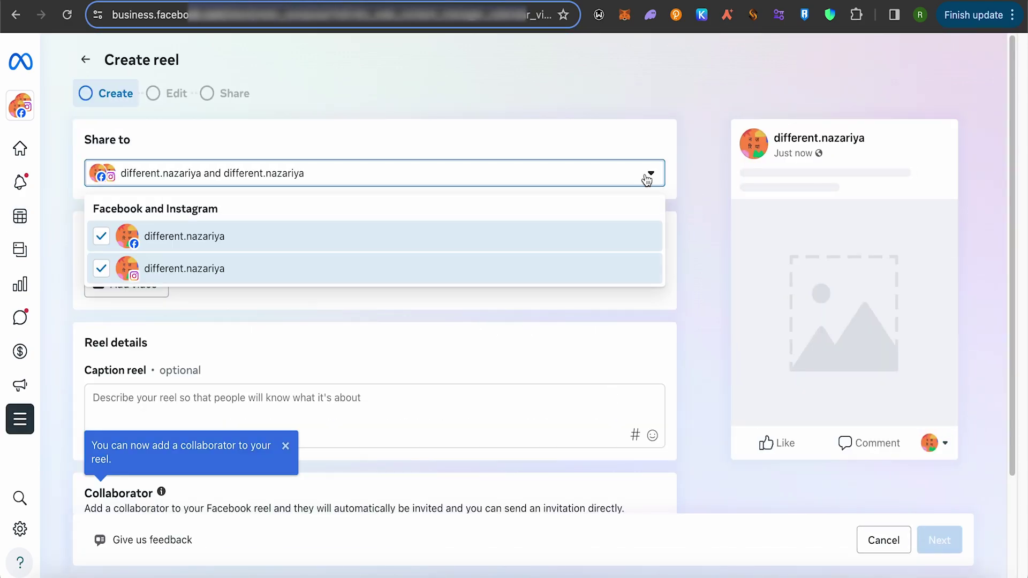
pyautogui.click(635, 174)
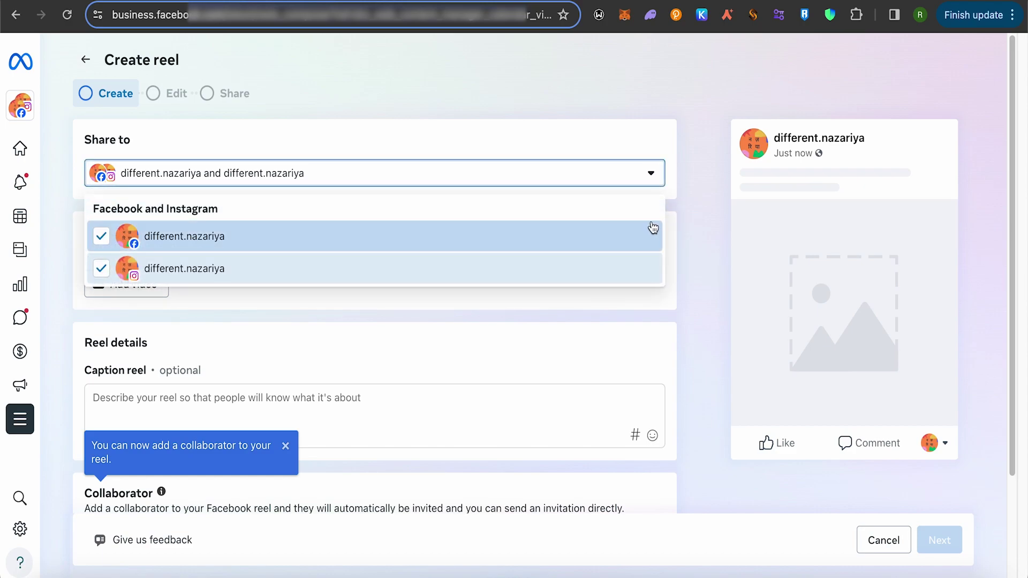
pyautogui.click(698, 202)
pyautogui.scroll(-1, 576, 243)
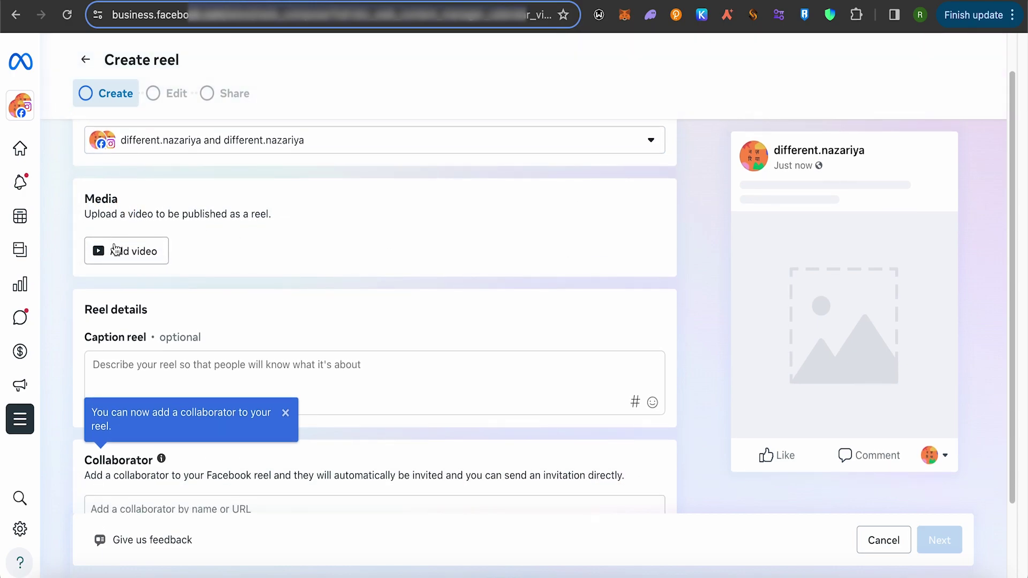
pyautogui.scroll(-1, 226, 252)
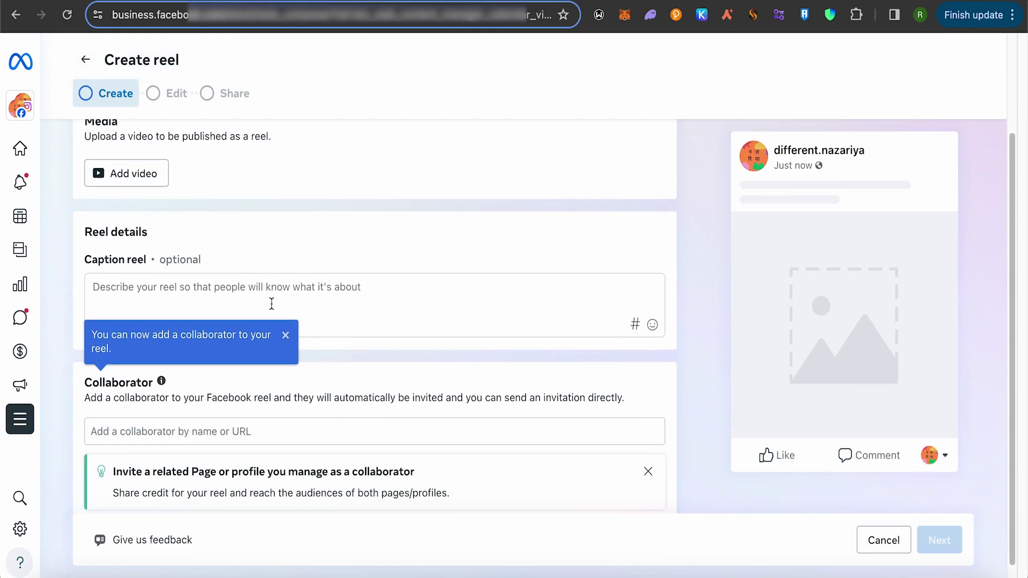
pyautogui.click(286, 334)
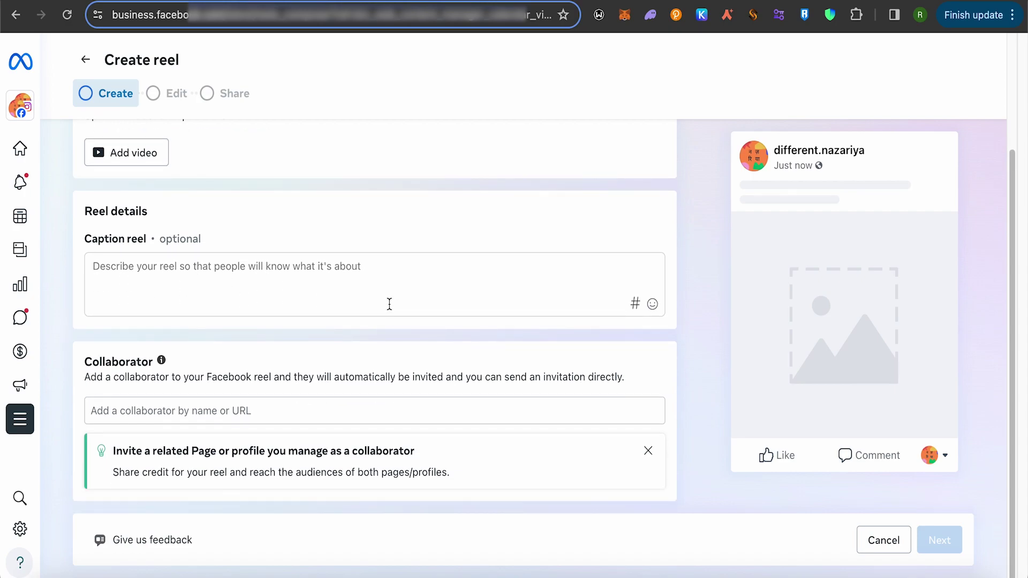
pyautogui.scroll(-1, 392, 306)
pyautogui.scroll(3, 620, 328)
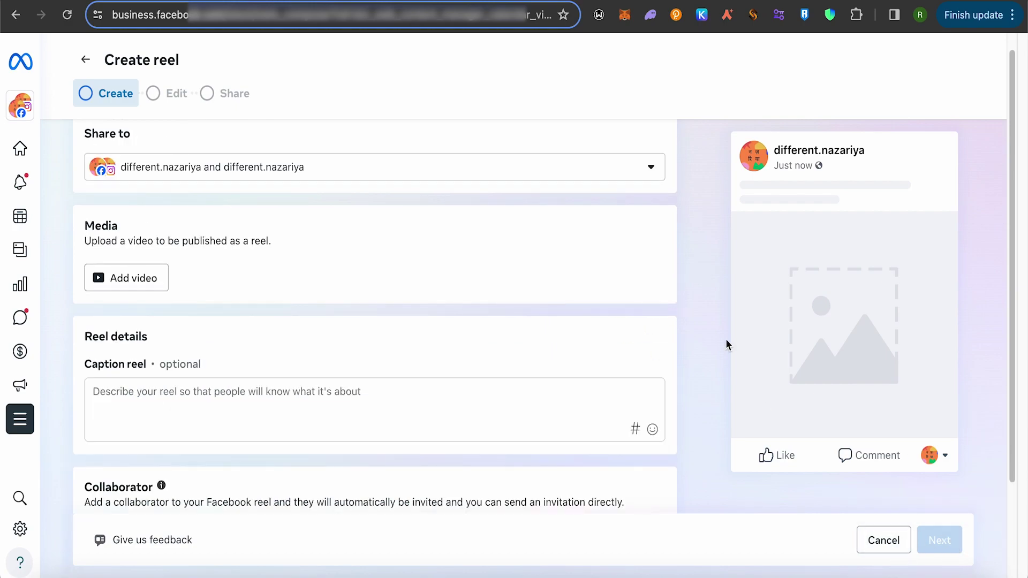